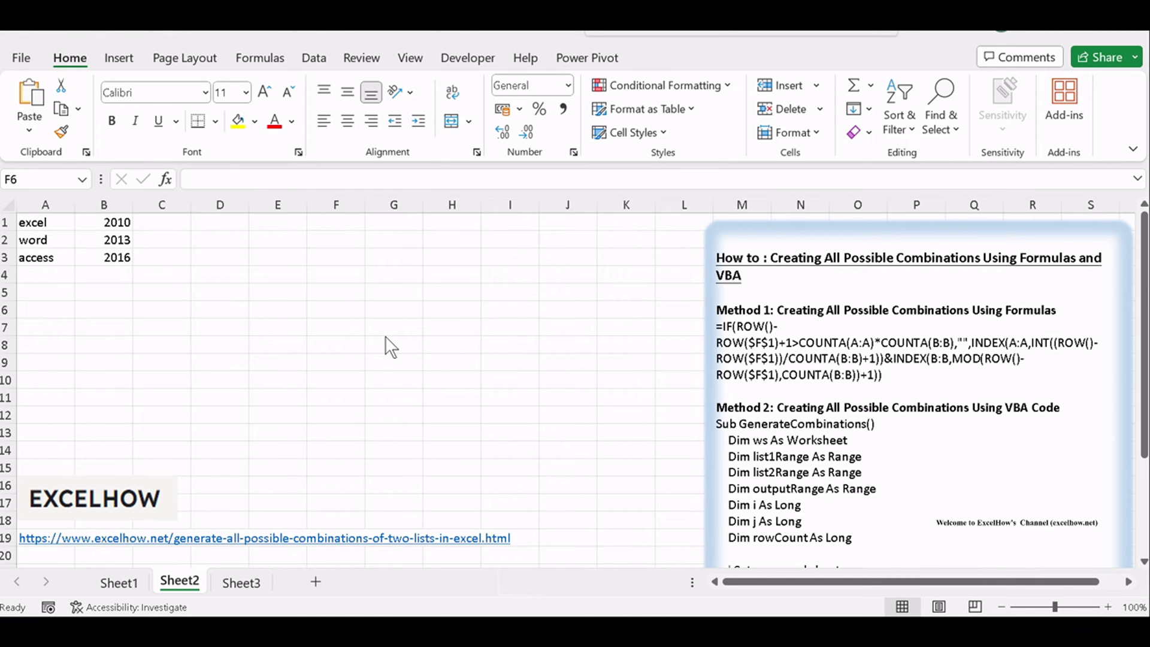
Step: Paste the IF/INDEX/COUNTA combination formula into cell F1
left_click(357, 312)
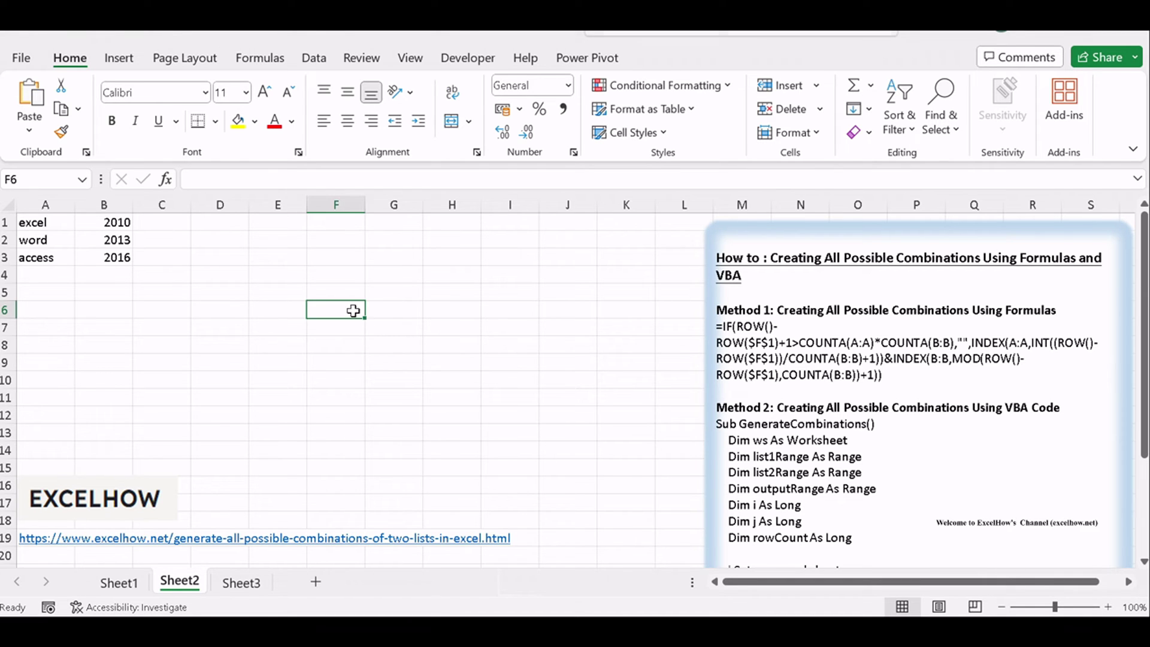
left_click(349, 226)
type("=IF(ROW()-ROW($F$1)+1>COUNTA(A:A)*COUNTA(B:B),\"\",INDEX(A:A,INT((ROW()-ROW($F$1))/COUNTA(B:B)+1))&INDEX(B:B,MOD(ROW()-ROW($F$1),COUNTA(B:B))+1))")
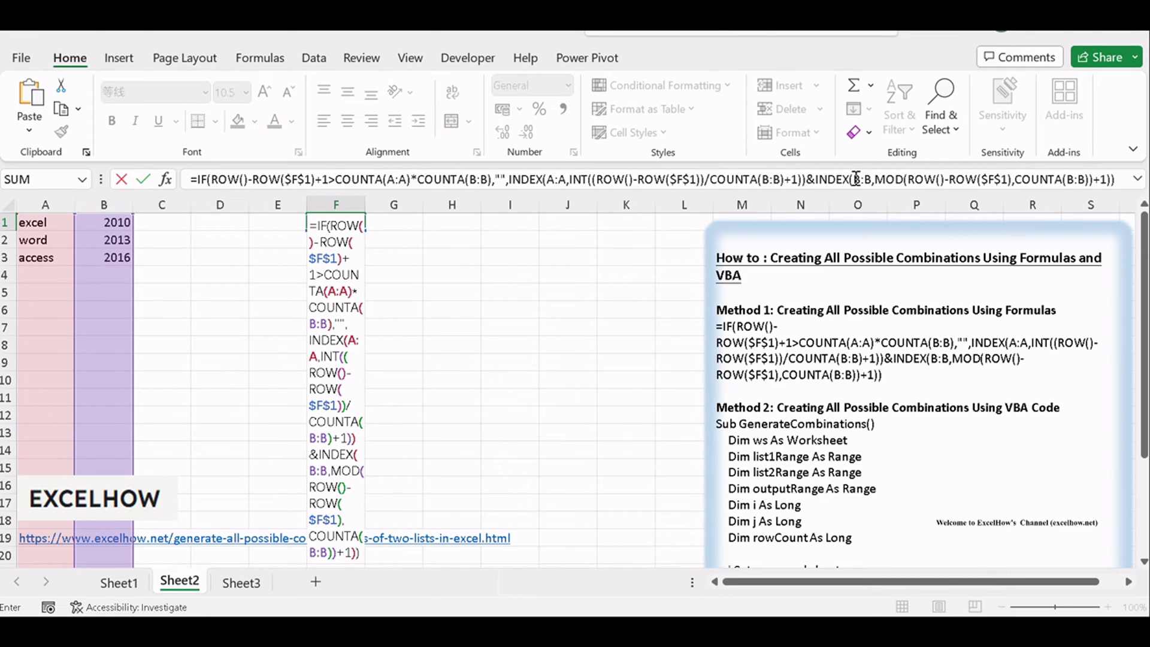
Step: Review the formula's COUNTA(B:B), $F$1 and INDEX parts, then confirm so F1 shows excel2010
left_click(397, 179)
left_click(473, 179)
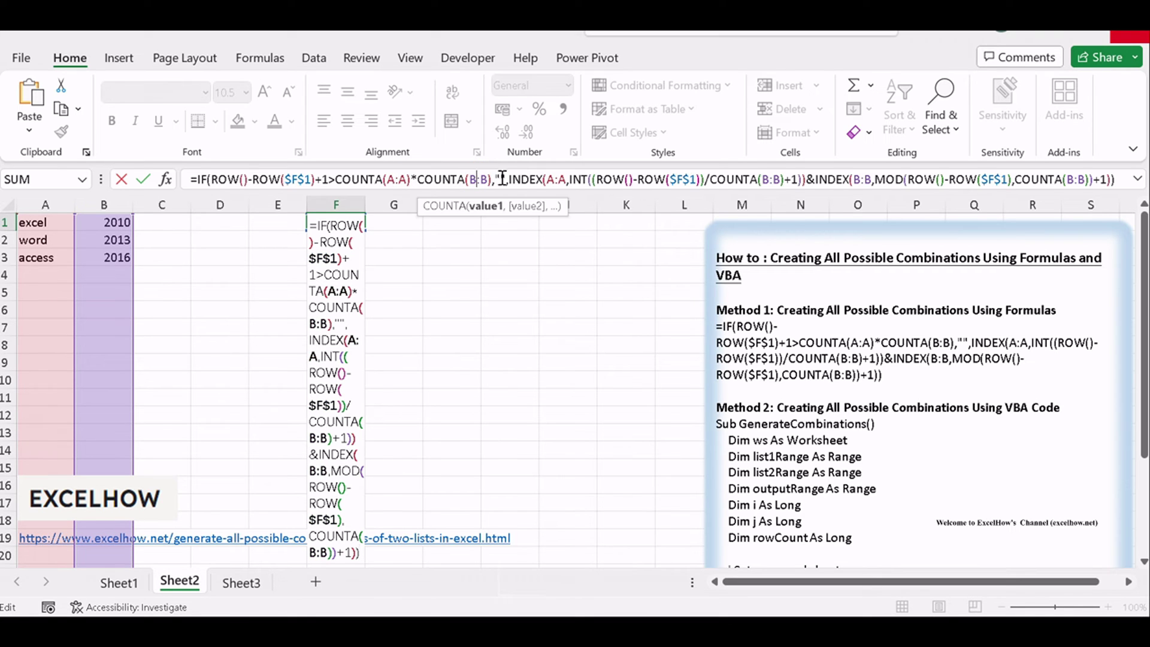
left_click(769, 179)
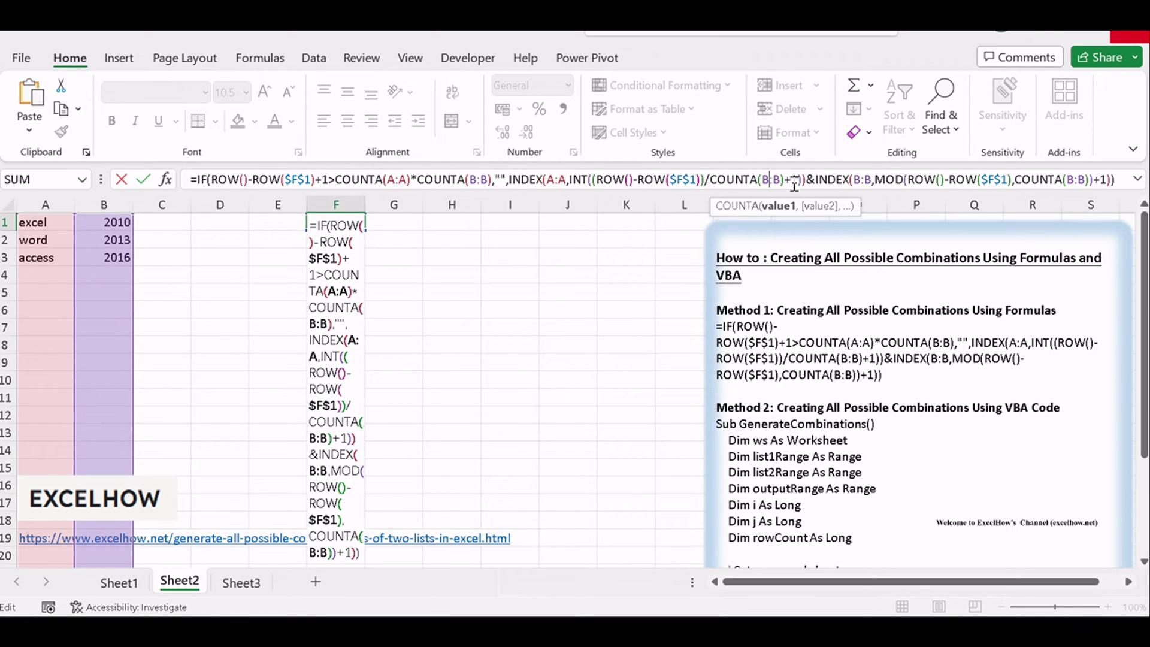
left_click_drag(292, 179, 306, 179)
left_click(1078, 179)
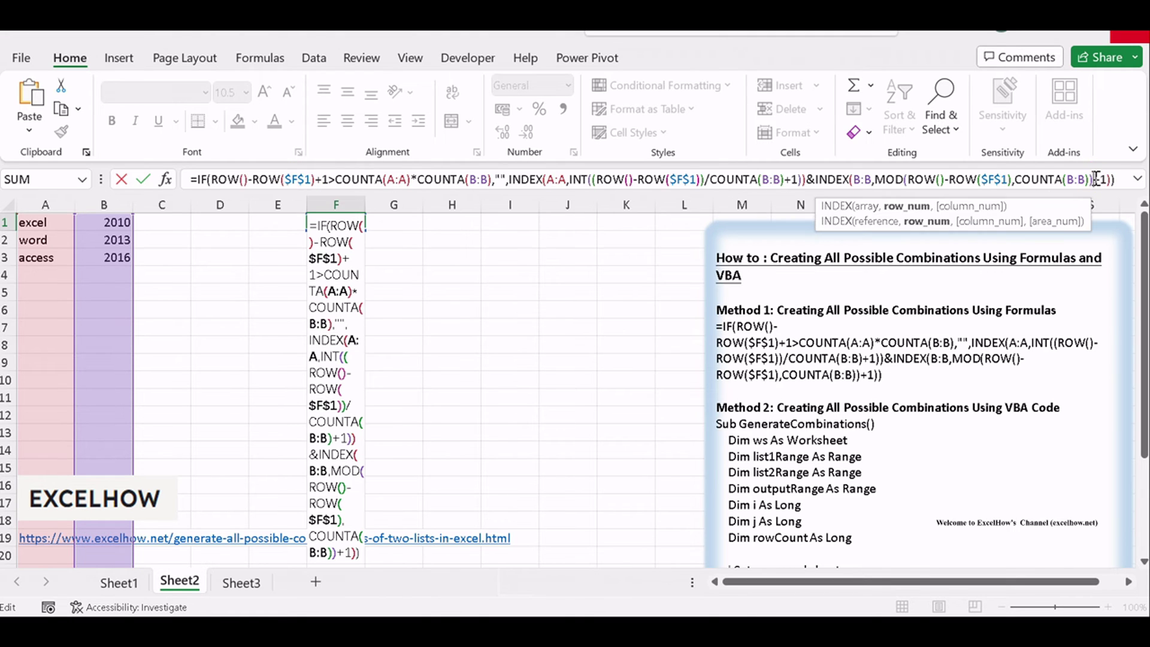
key("Return")
Step: Fill F1's formula down to F14 and widen column F to show excel2010 through access2016
left_click(353, 224)
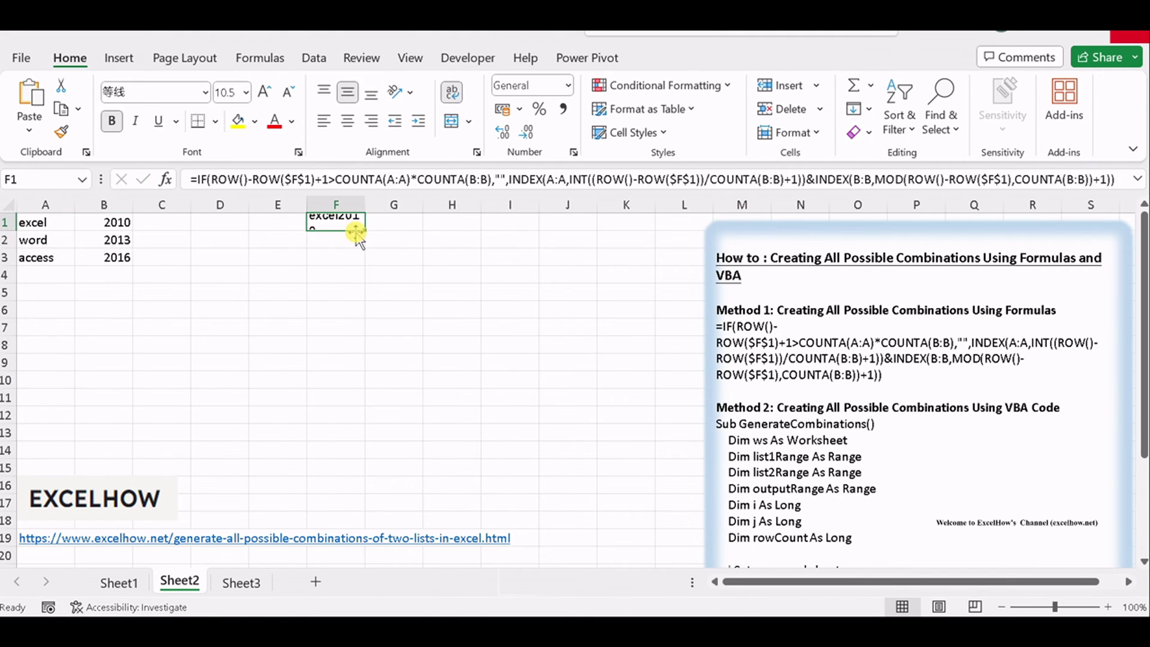
left_click_drag(366, 230, 349, 458)
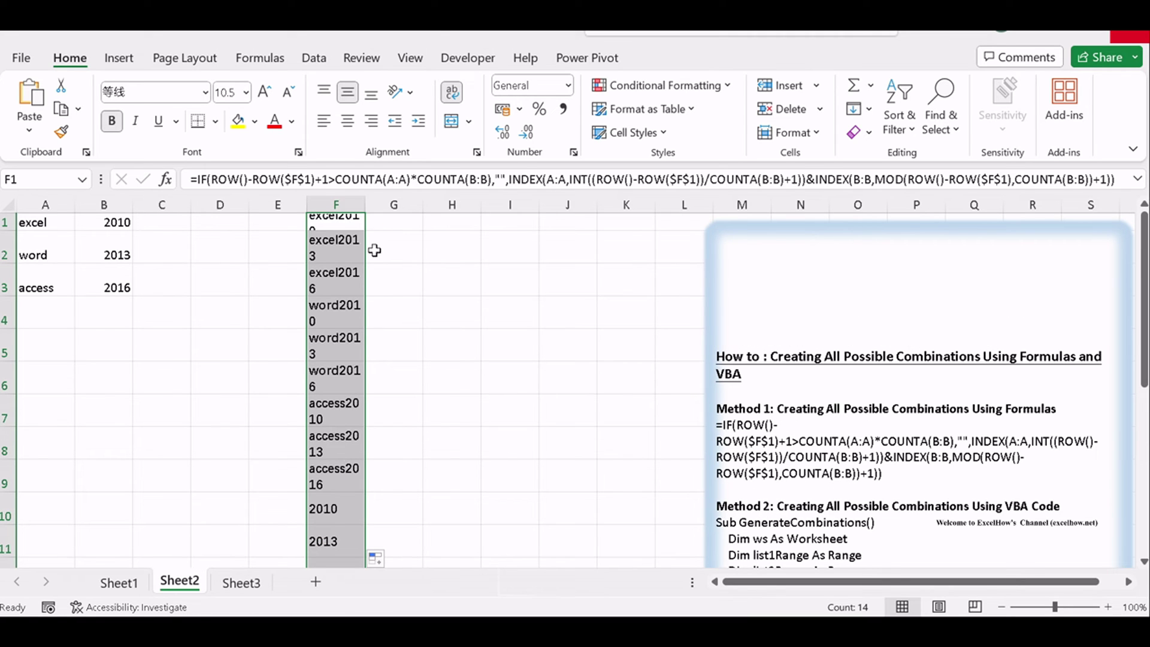
left_click_drag(366, 204, 422, 204)
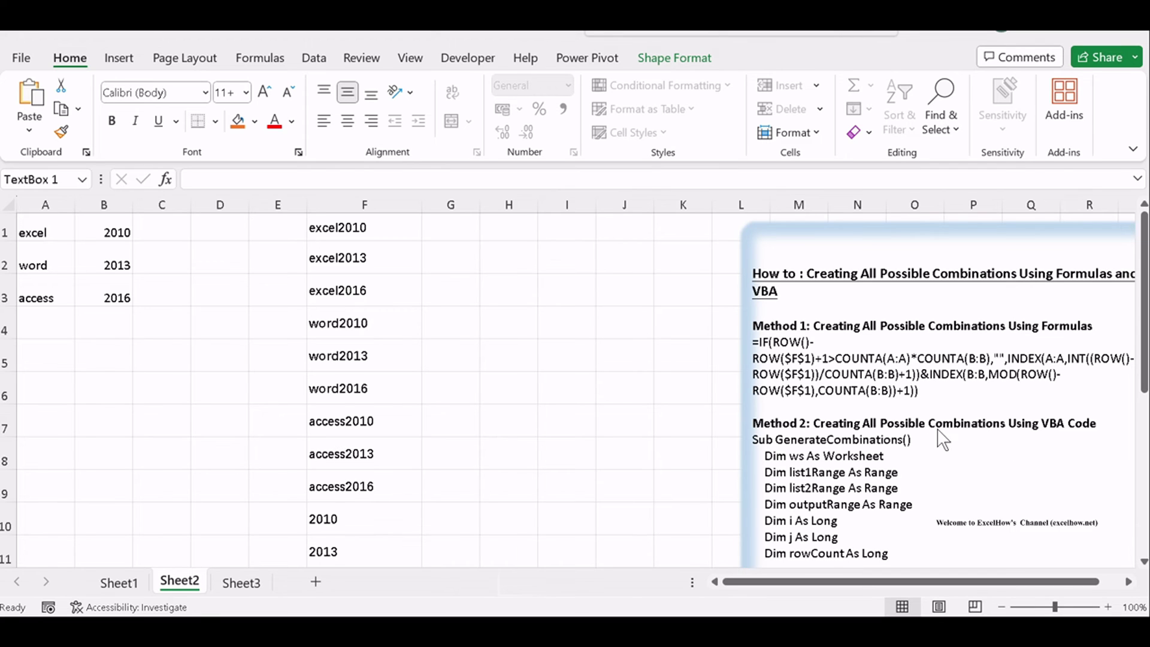
Step: Point out the Method 2 VBA code in the notes, then open the VBA editor with Alt+F11
left_click(902, 423)
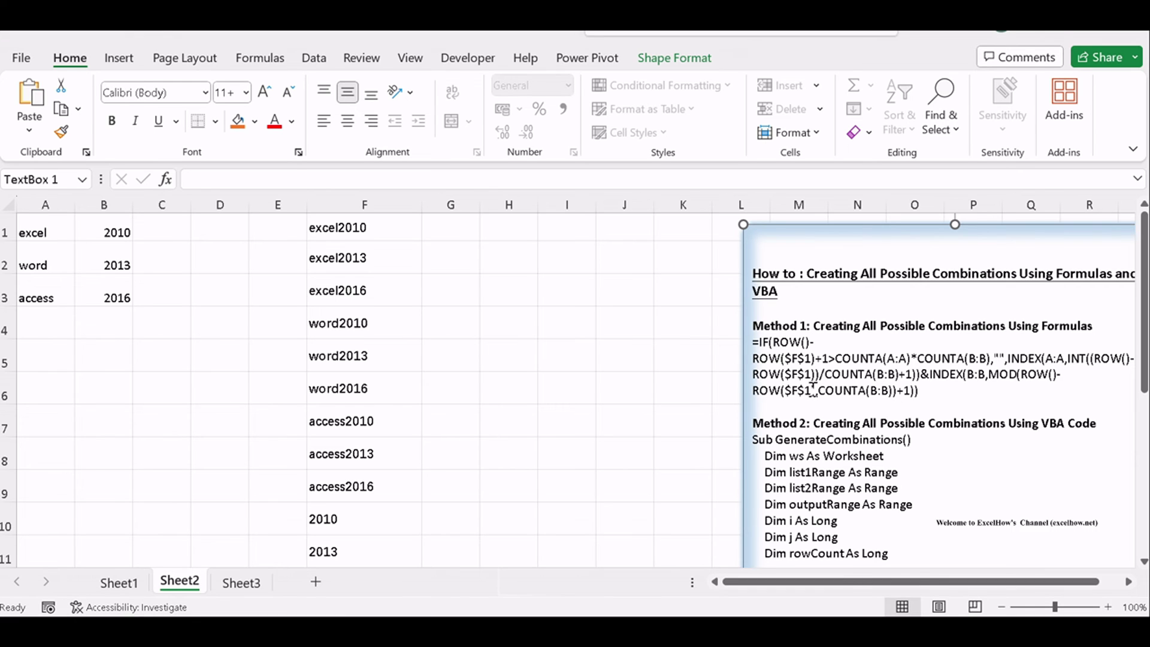
left_click(543, 360)
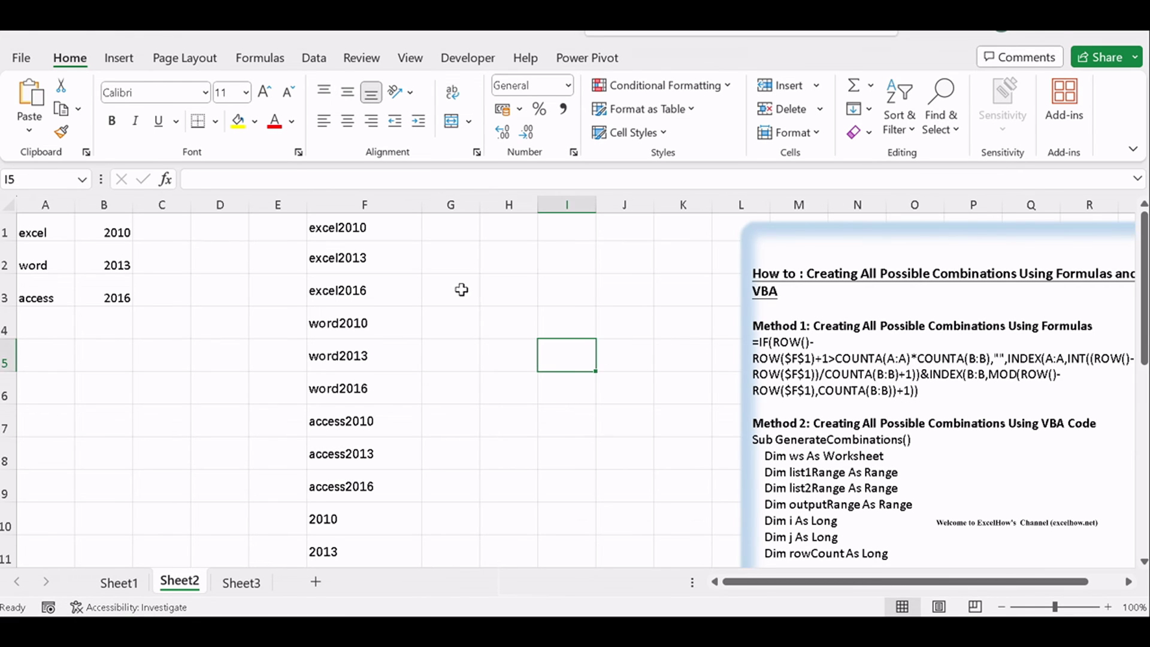
left_click(442, 342)
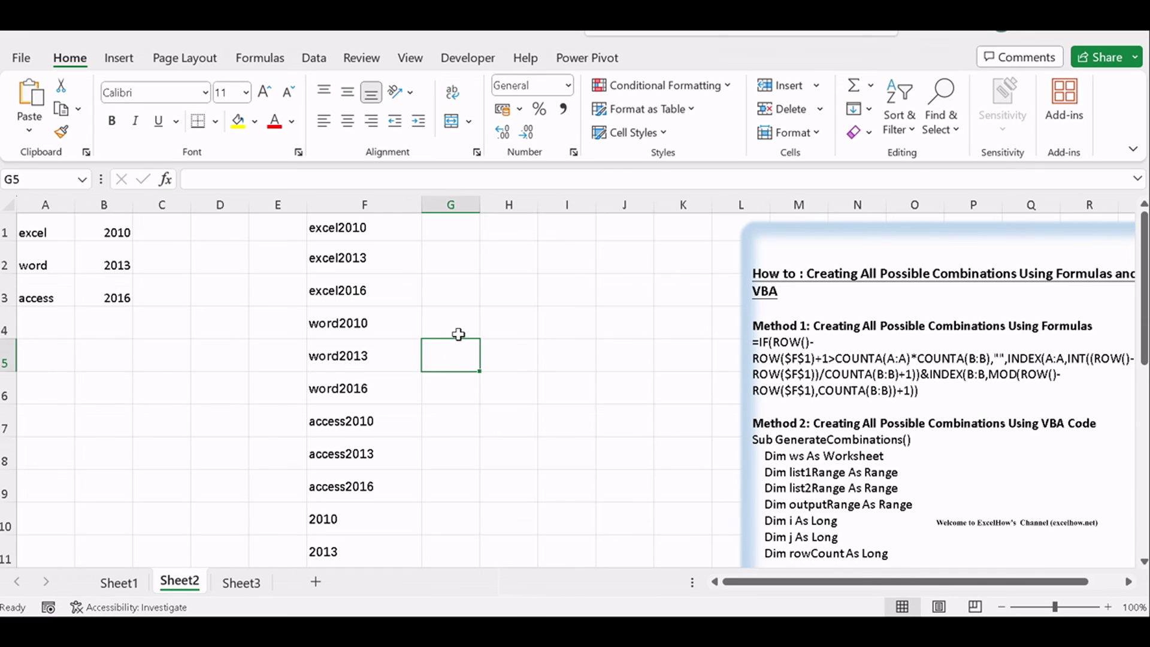
left_click(455, 328)
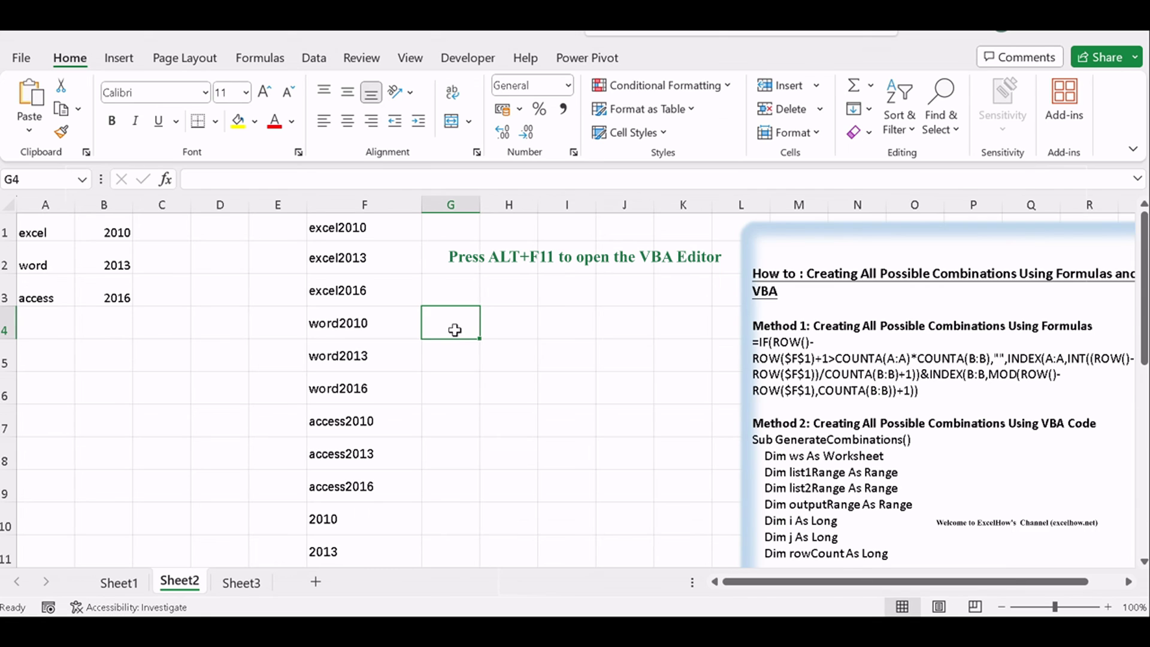
key("alt+F11")
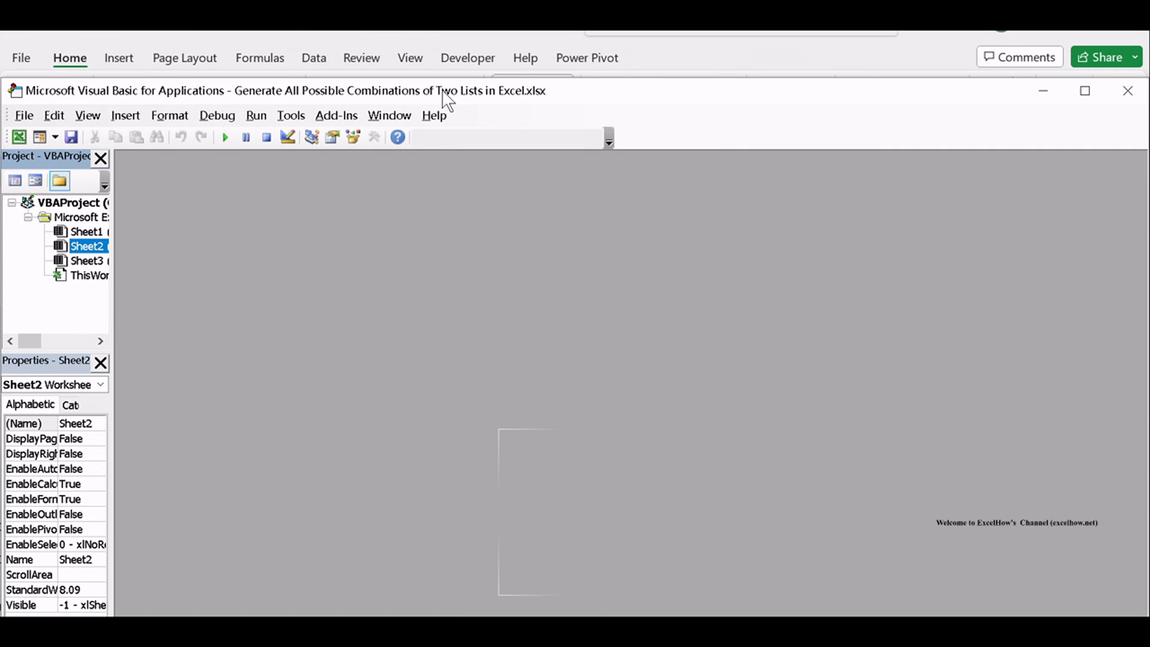
Step: Insert a new Module1 code module and reposition its code window
left_click(125, 115)
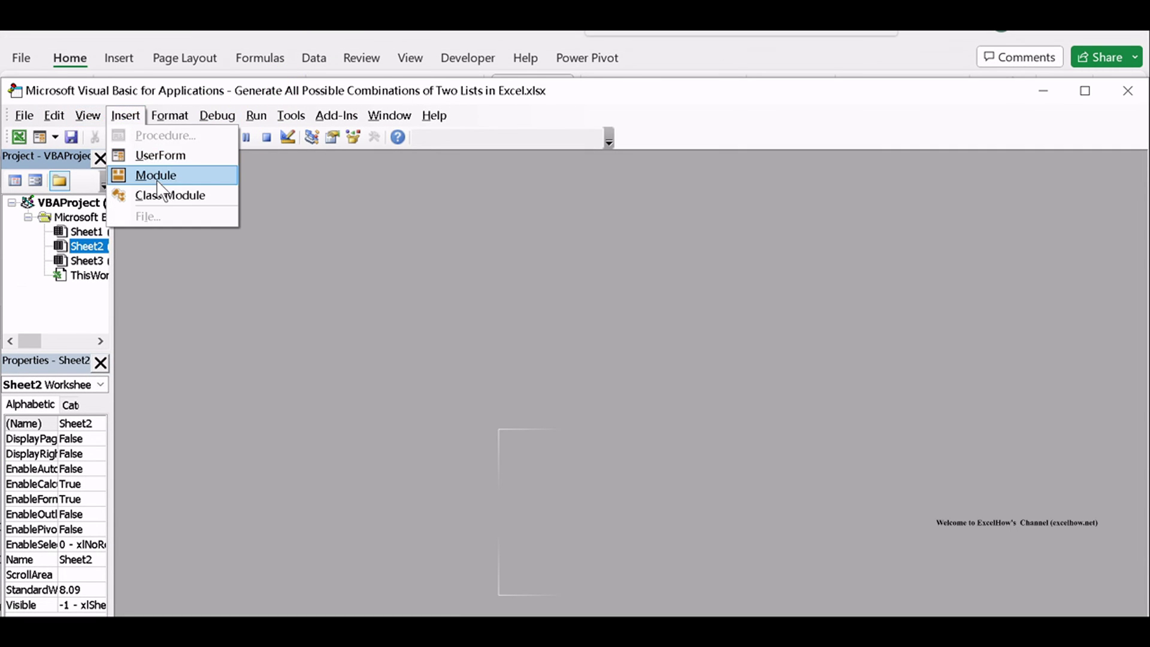
left_click(173, 176)
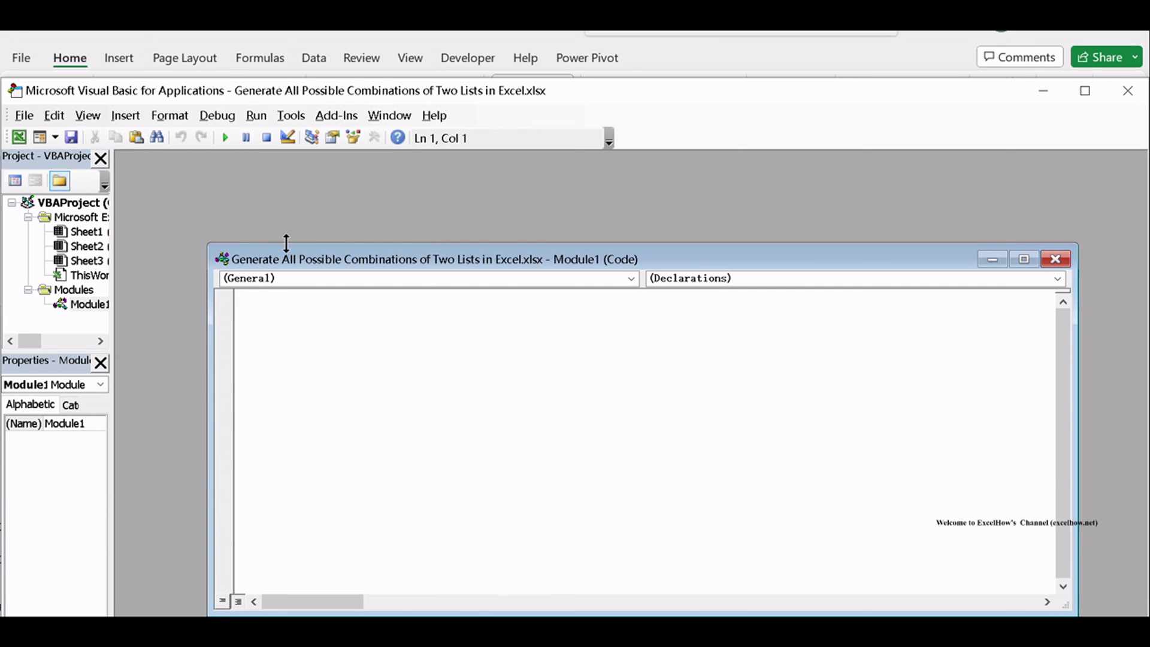
left_click_drag(294, 264, 253, 187)
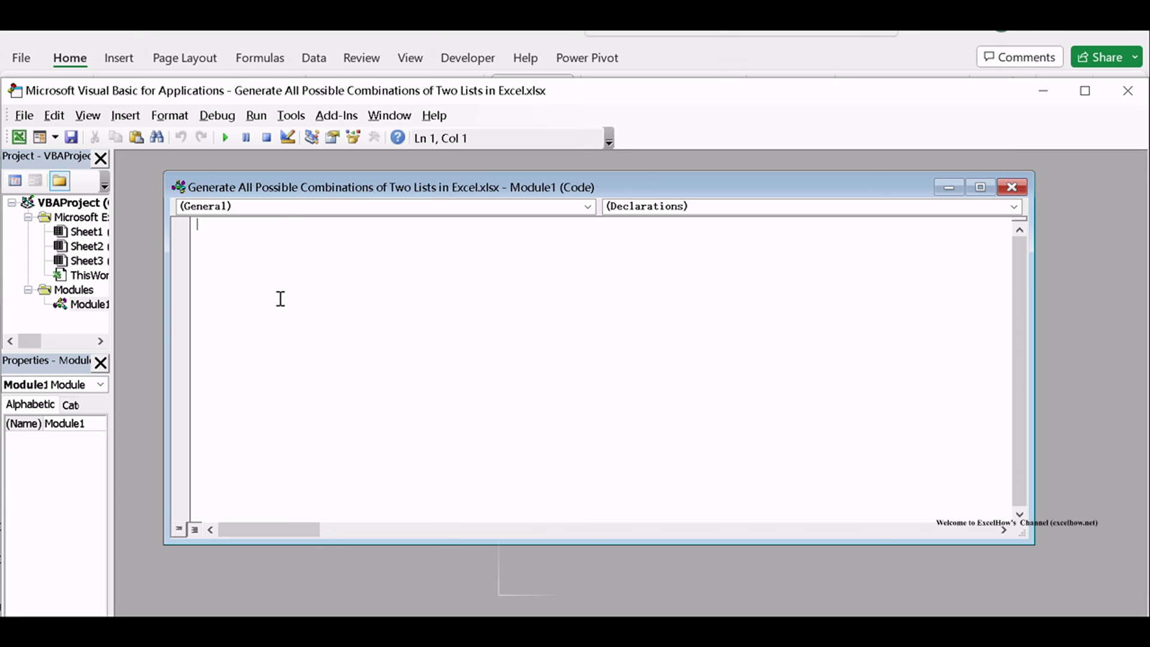
Step: Paste the GenerateCombinations macro and review its A1:A3 and B1:B3 range settings
key("ctrl+v")
scroll(288, 306, "up", 2)
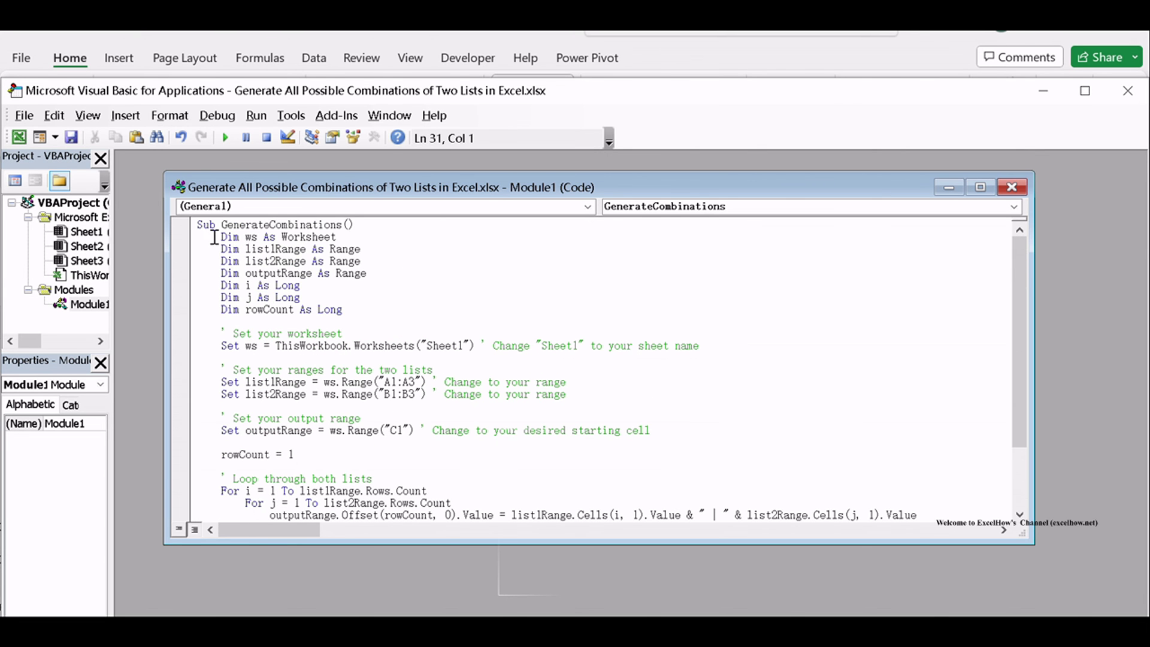
left_click_drag(198, 224, 475, 454)
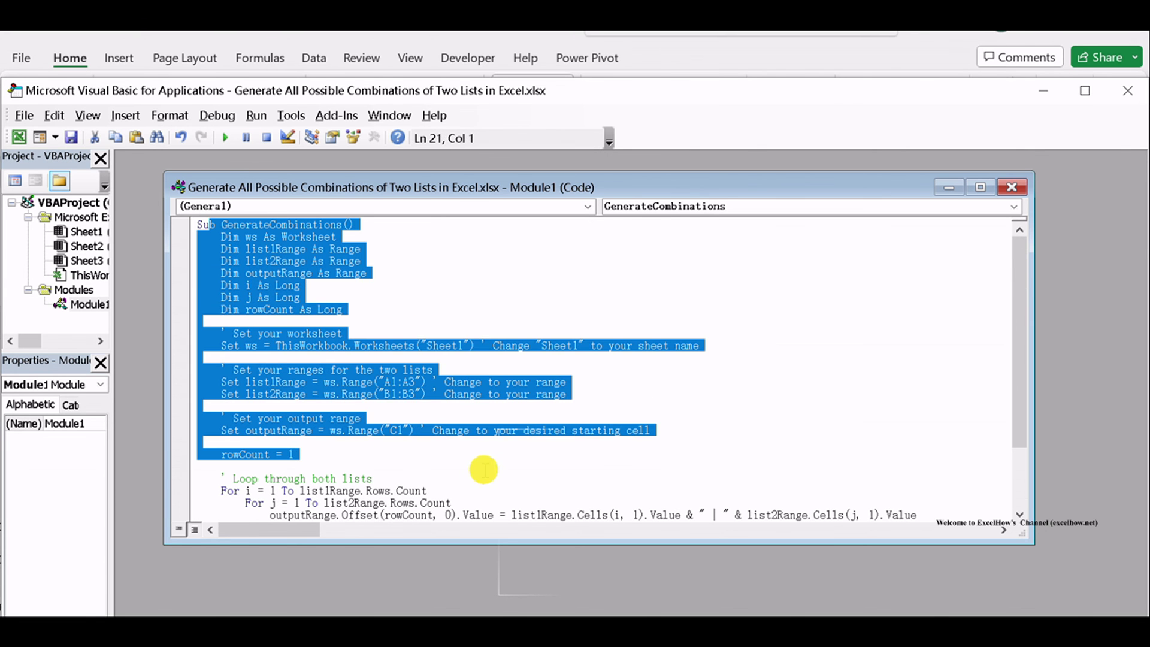
left_click(629, 393)
scroll(630, 398, "down", 2)
left_click(371, 357)
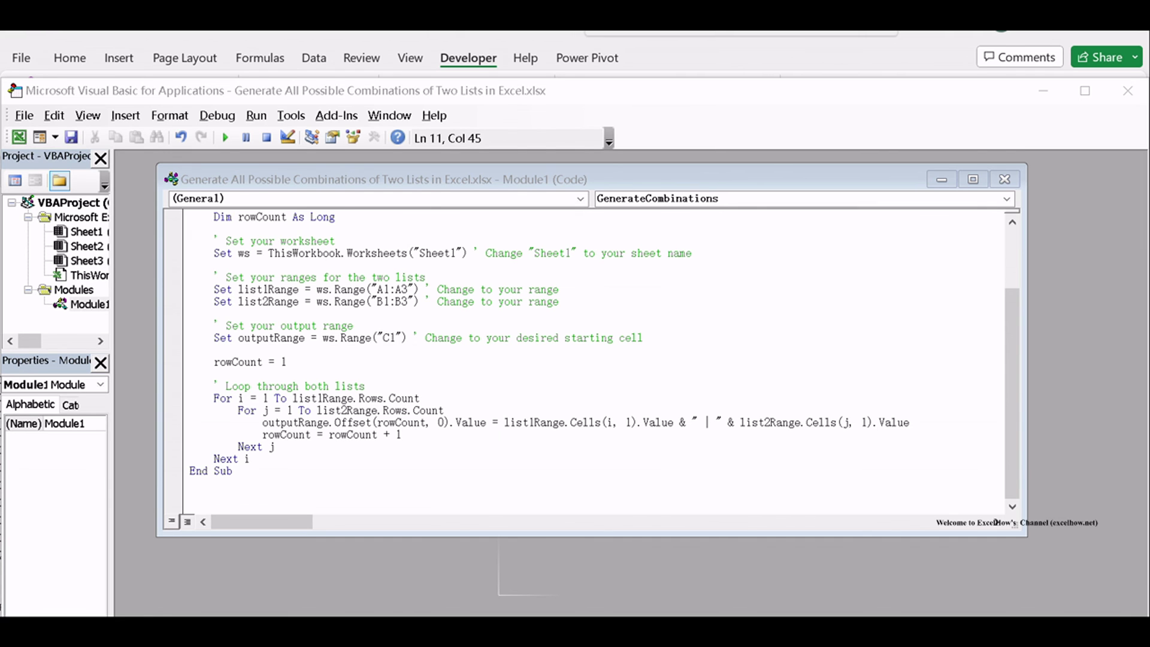
Step: Close the Module1 window and the VBA editor to return to Excel
left_click(1005, 179)
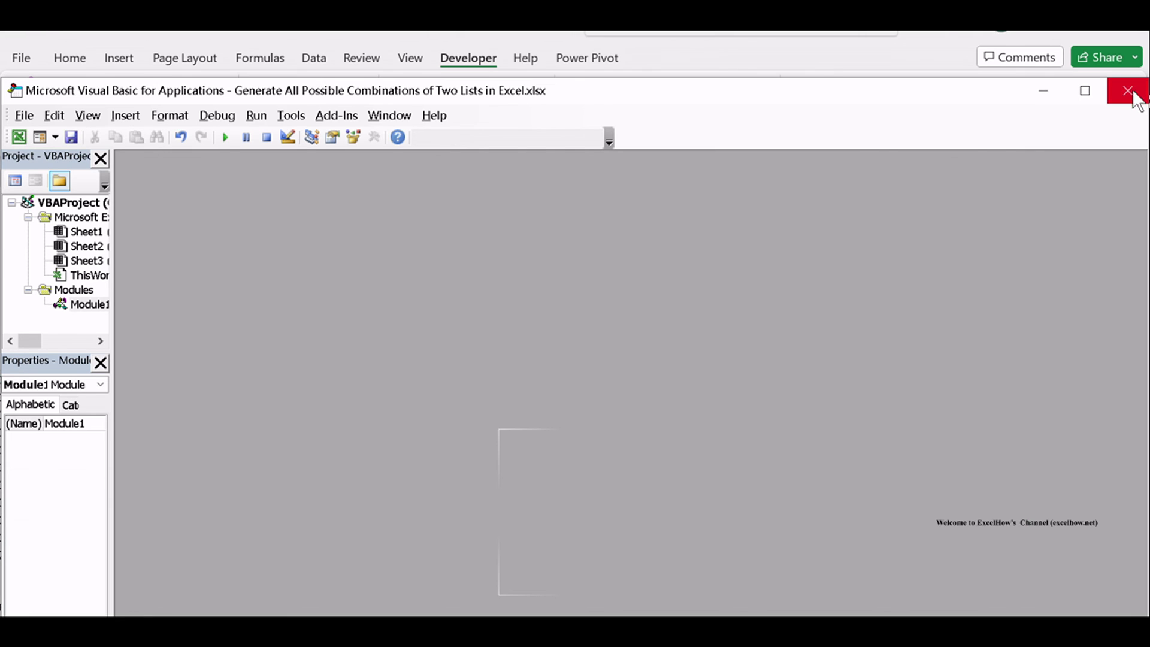
left_click(1128, 91)
left_click(728, 361)
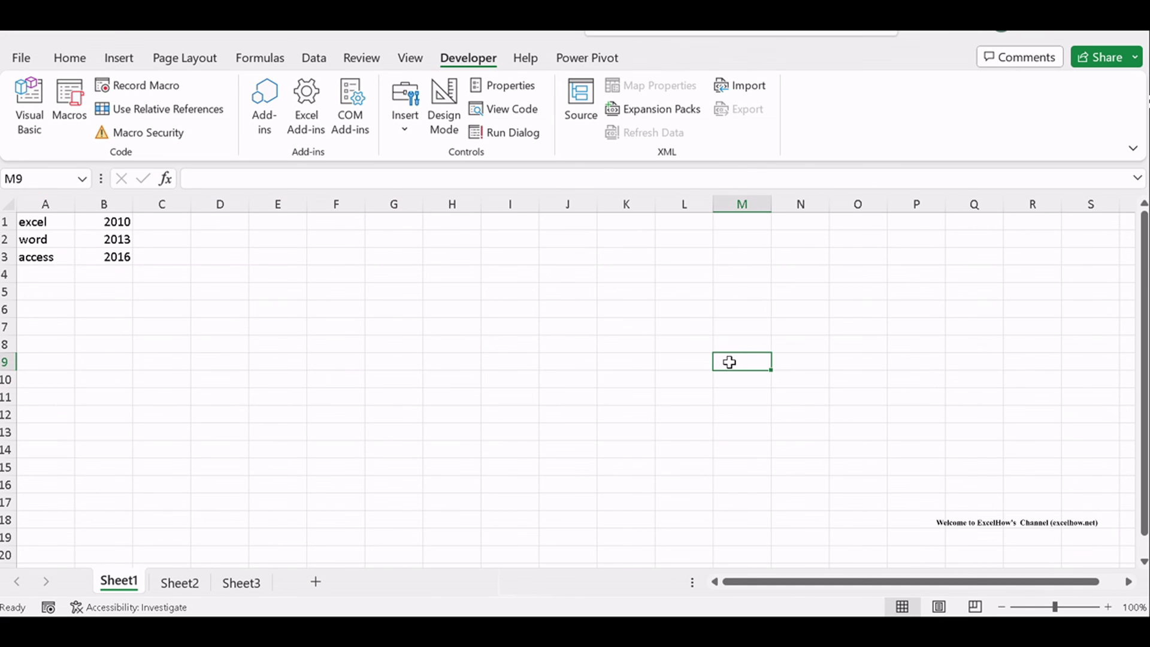
Step: Run GenerateCombinations and check the nine pairings in C2:C10, excel | 2010 to access | 2016
key("alt+F8")
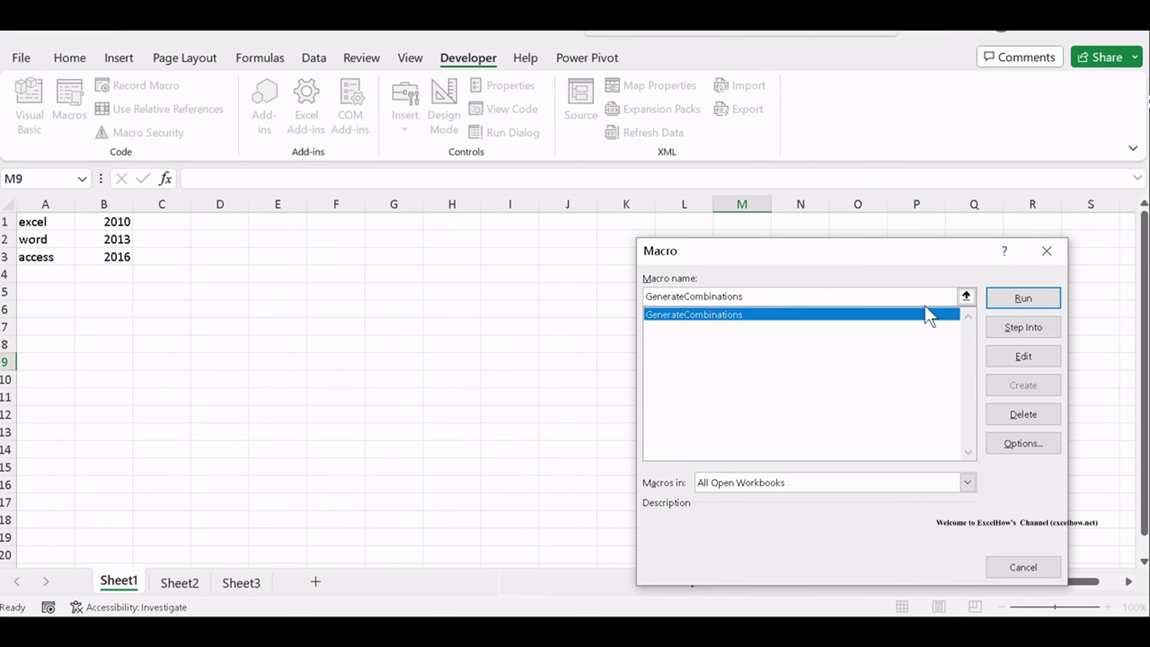
left_click(1022, 298)
left_click_drag(169, 241, 158, 384)
left_click(309, 398)
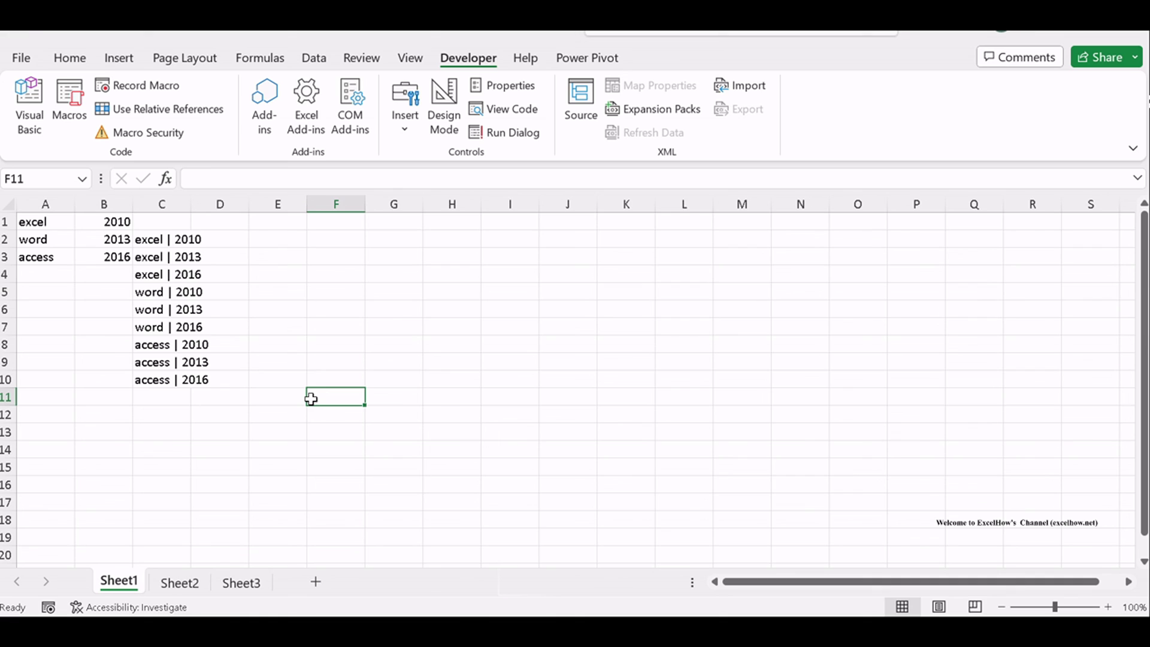